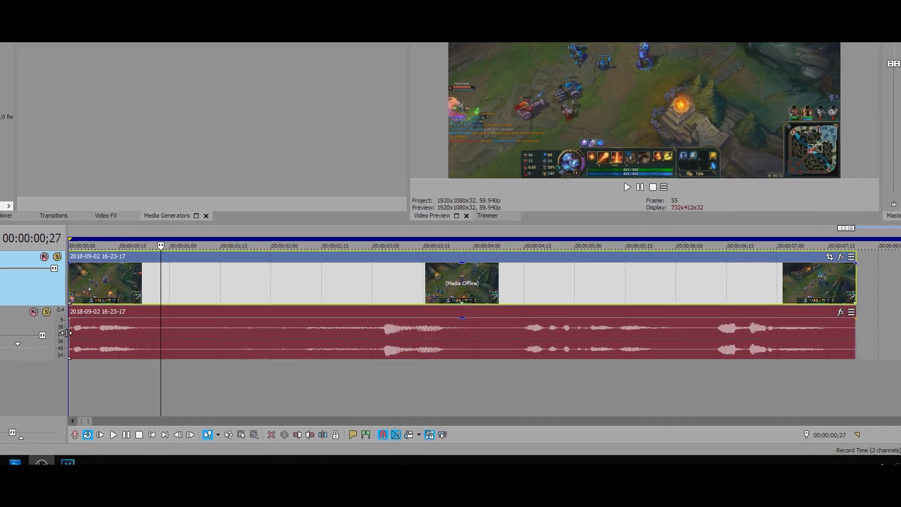
Play the gameplay clip to hear the voices, then add a Volume envelope to its audio track
left_click(66, 333)
key("space")
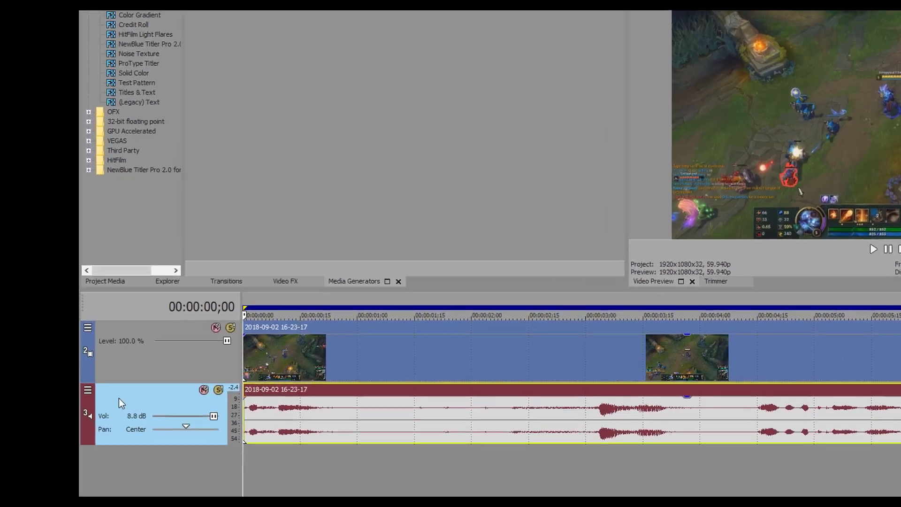
right_click(120, 398)
mouse_move(236, 271)
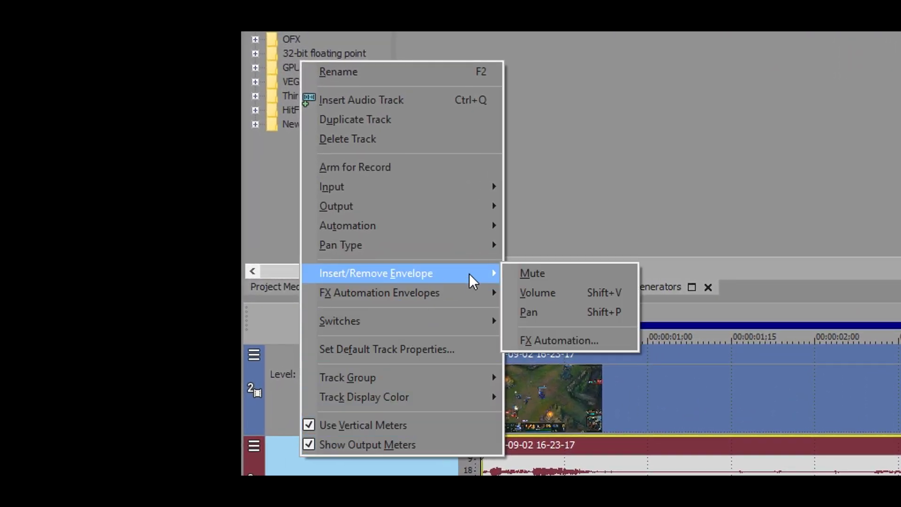
left_click(531, 292)
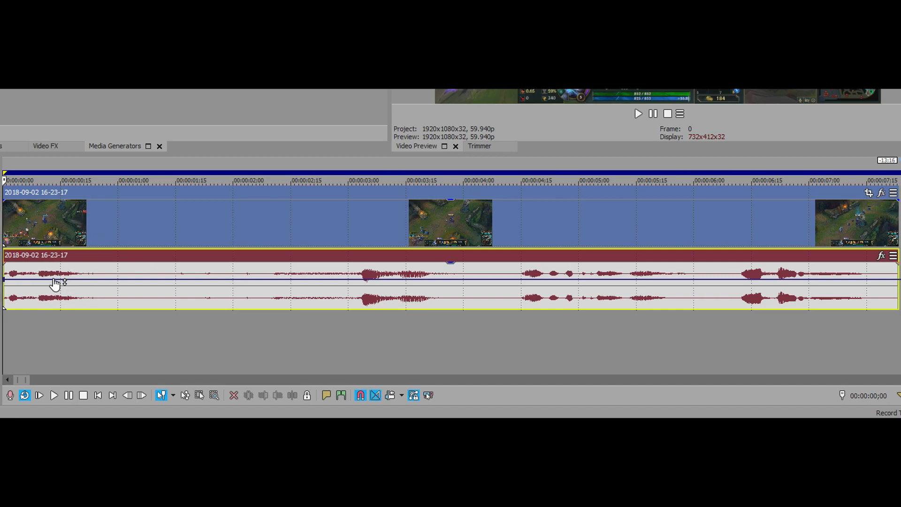
Add volume points near 0;19 and 0;29, sketch a trial freehand dip, then undo it
double_click(77, 281)
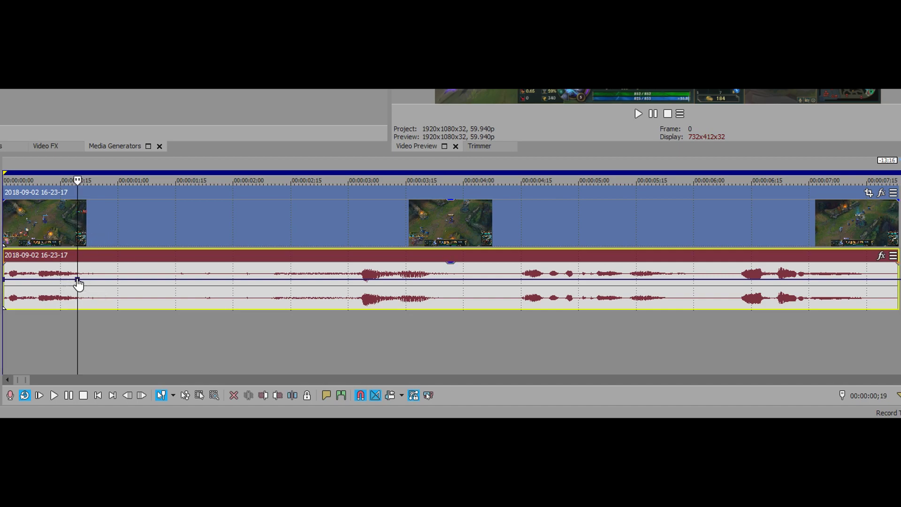
double_click(115, 279)
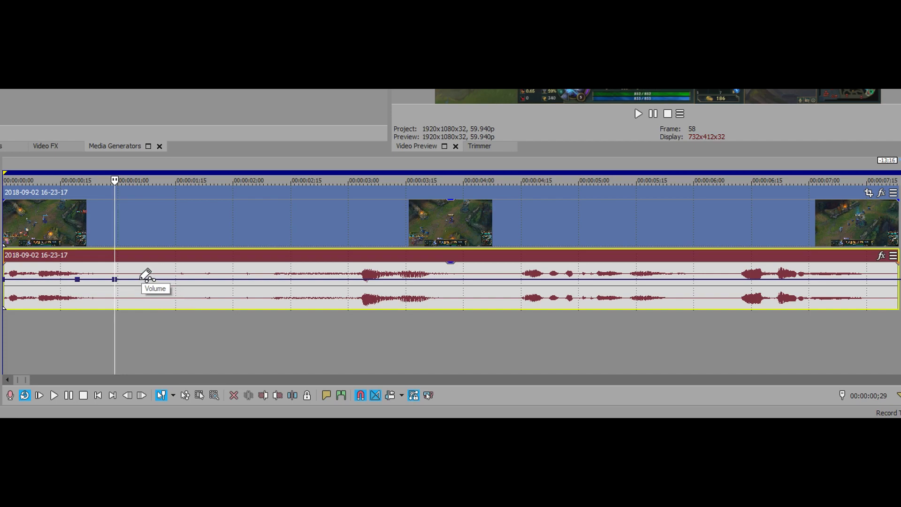
mouse_move(142, 279)
left_mouse_down()
mouse_move(182, 295)
mouse_move(197, 274)
mouse_move(217, 287)
mouse_move(238, 268)
mouse_move(232, 274)
left_mouse_up()
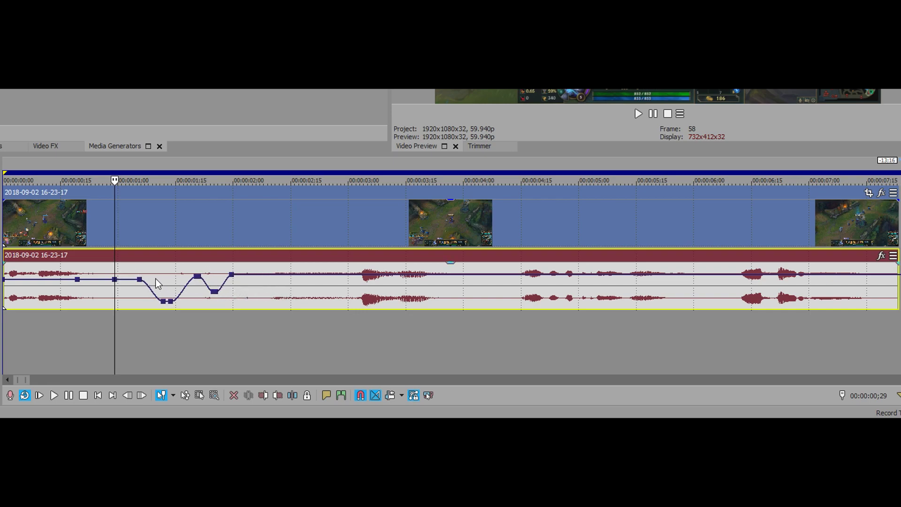
key("ctrl+z")
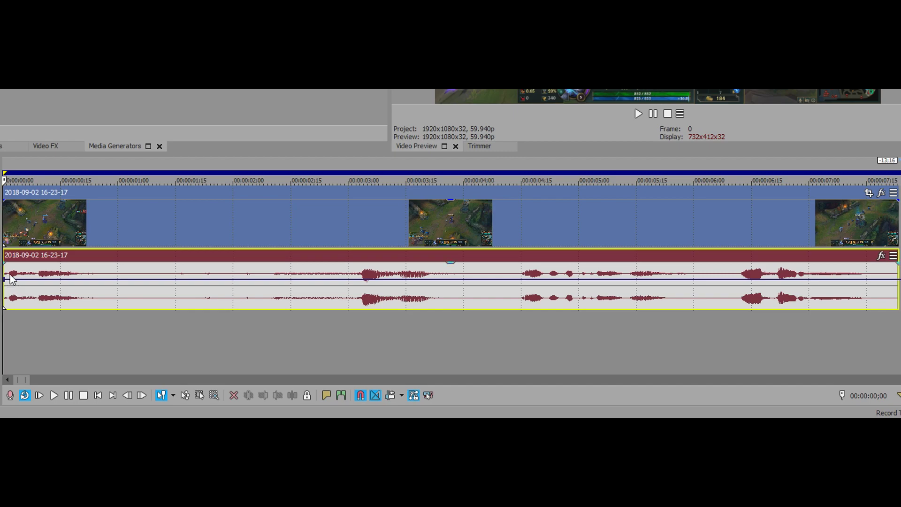
Add envelope points around the gap from about 0;25 to 2;26 and pull it down to silence
key("space")
double_click(101, 280)
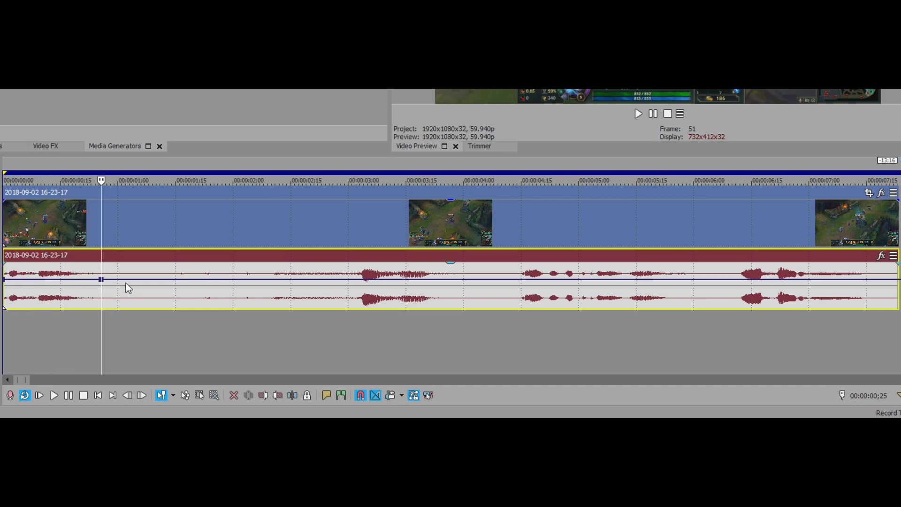
double_click(80, 280)
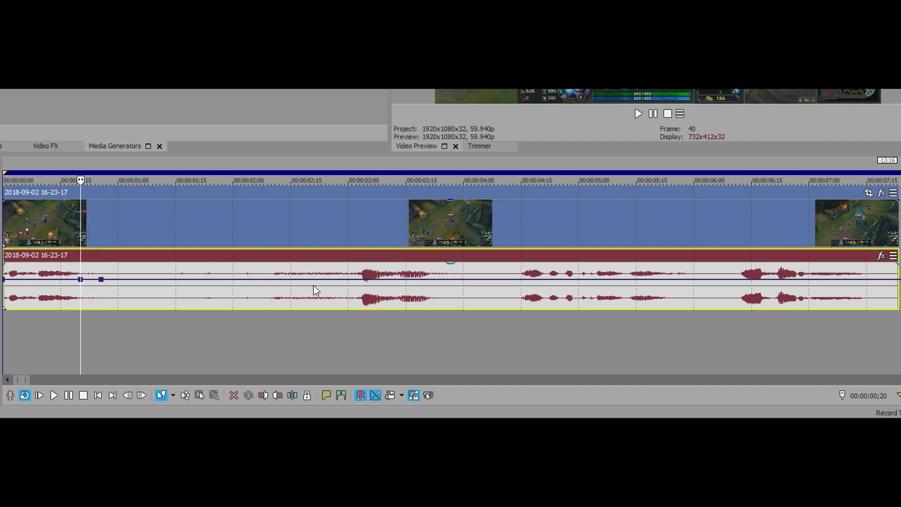
key("space")
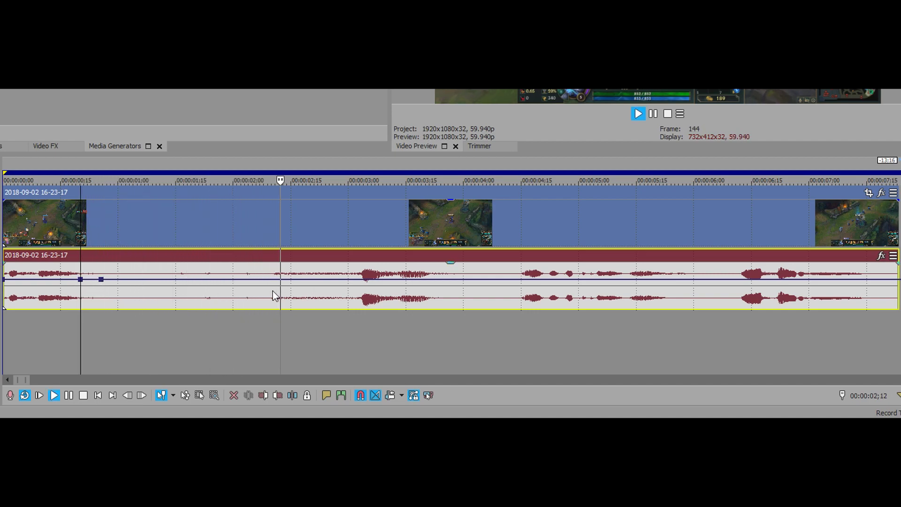
key("space")
double_click(363, 280)
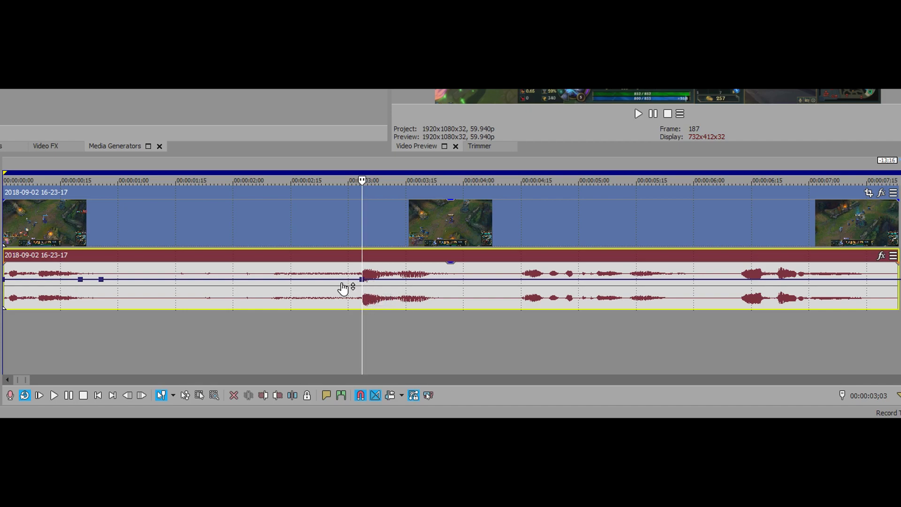
double_click(337, 280)
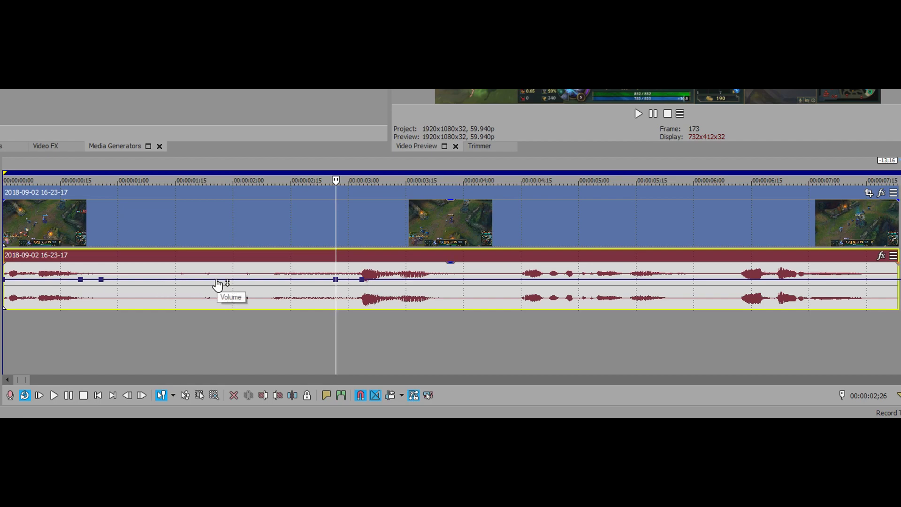
left_click_drag(218, 283, 217, 315)
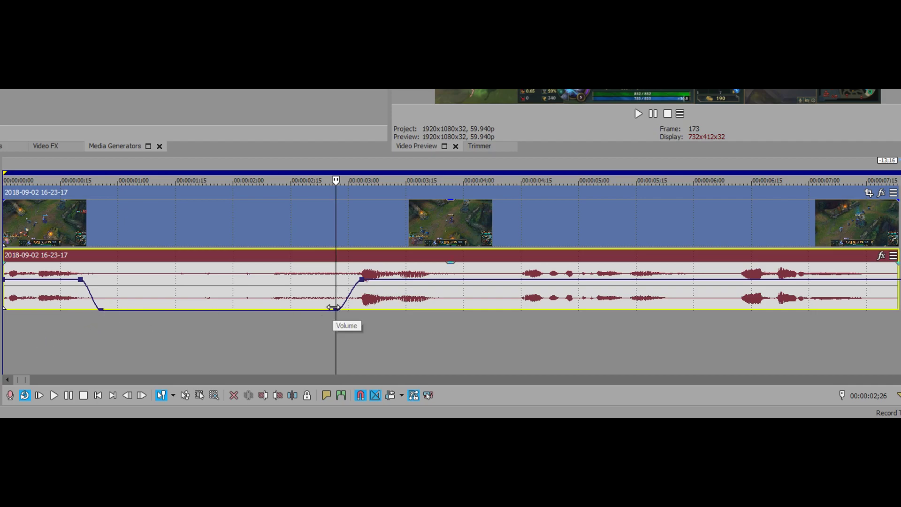
Replay the audio from the beginning to check the muted gap
left_click(9, 295)
key("space")
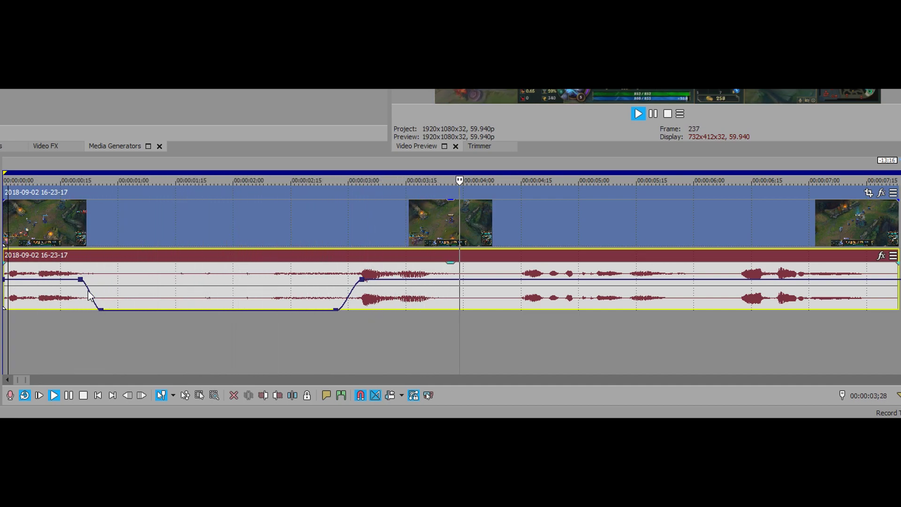
key("Return")
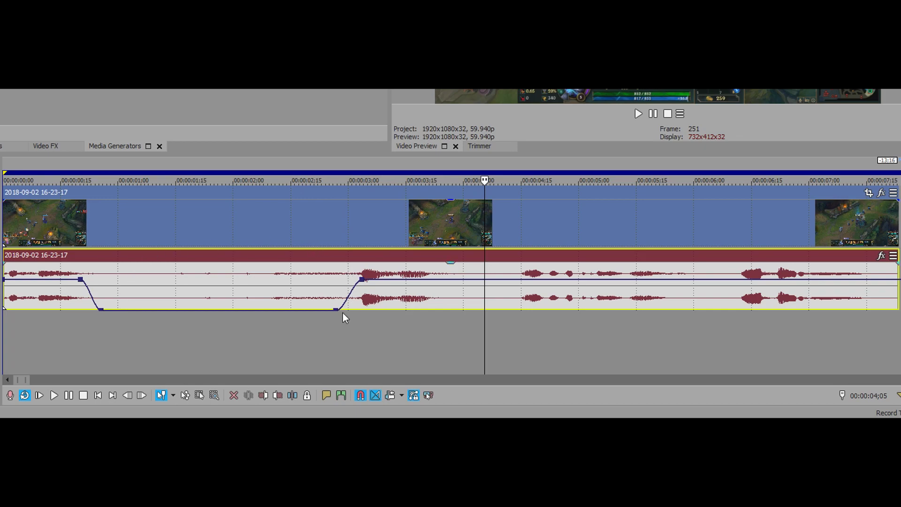
Silence the gap after the second voice, about 3;22–4;15, and play it back to check
double_click(428, 280)
double_click(440, 280)
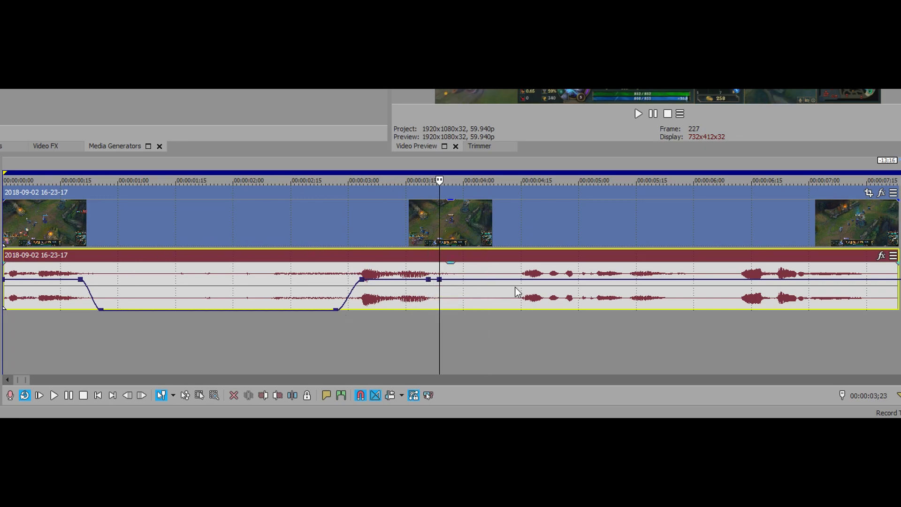
double_click(524, 280)
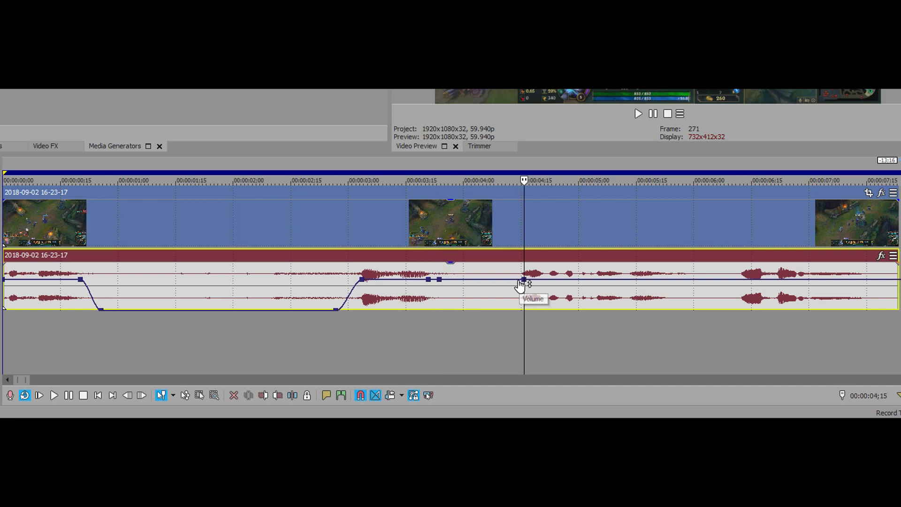
double_click(518, 280)
left_click_drag(493, 280, 515, 339)
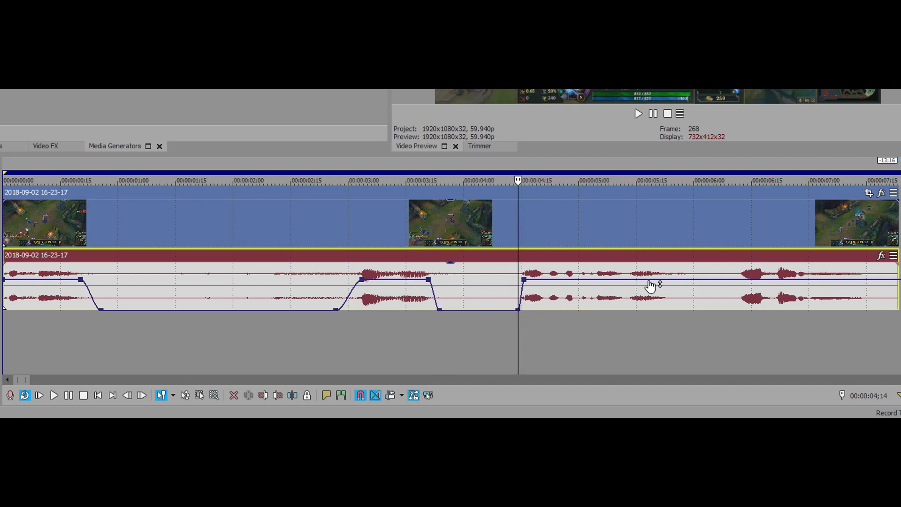
key("space")
key("Return")
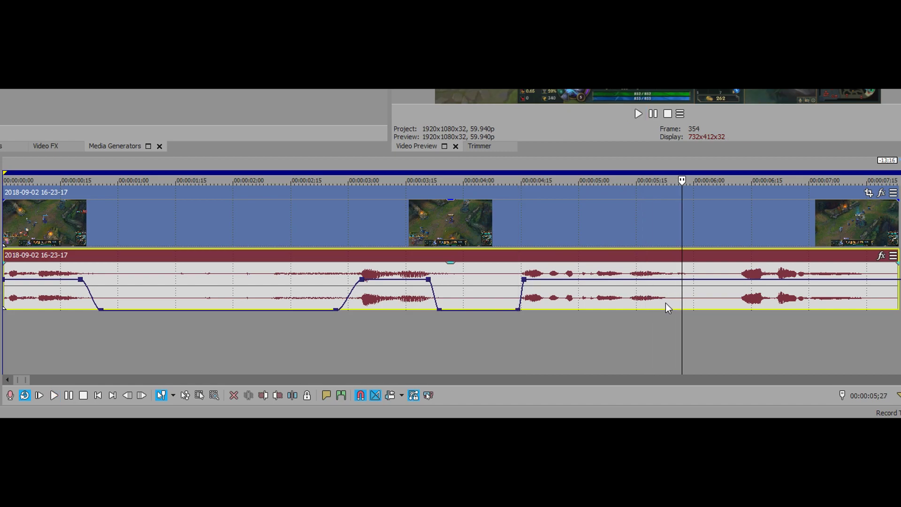
Mute the gap before the fourth voice, about 5;25–6;08
double_click(690, 279)
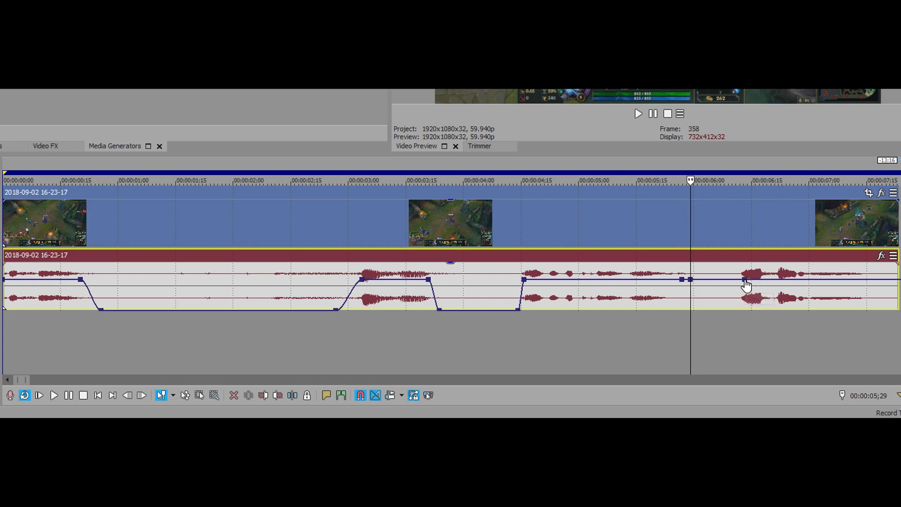
double_click(744, 280)
double_click(738, 279)
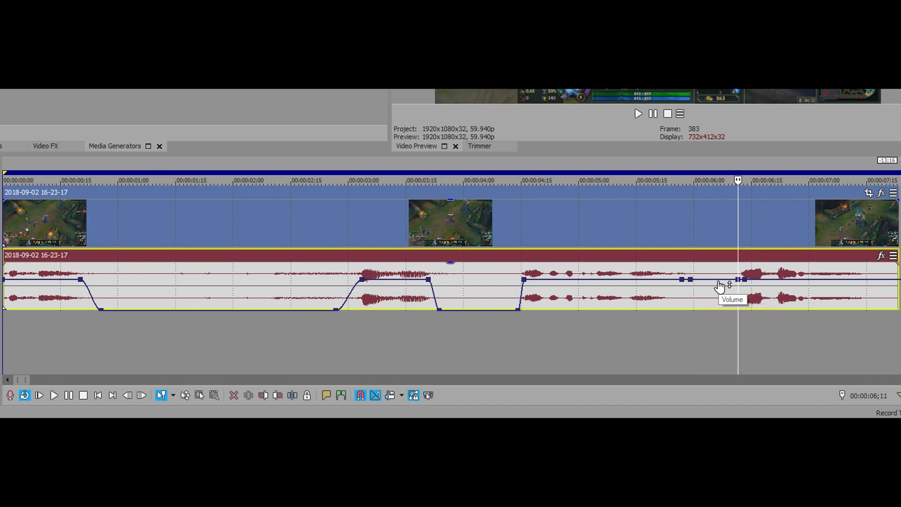
left_click_drag(720, 280, 728, 354)
Drop the volume to silence from about 7;14 to the clip's end and replay the project
double_click(863, 280)
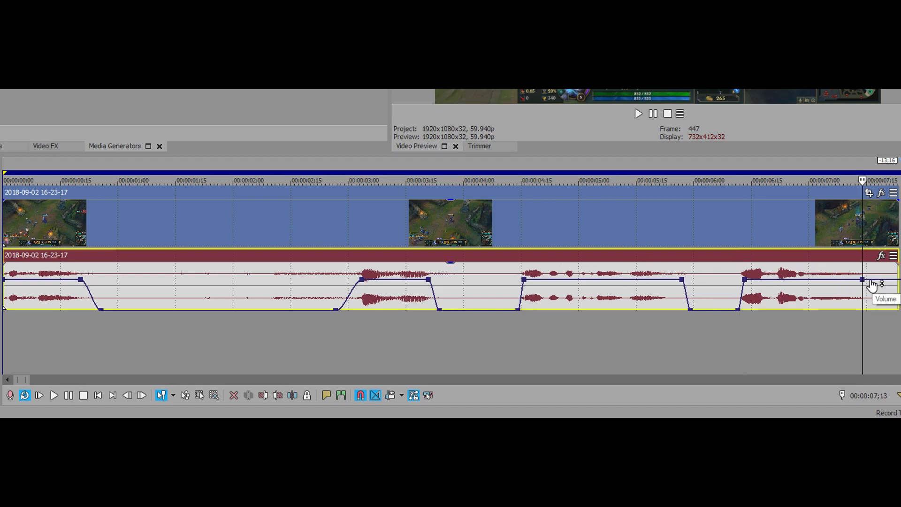
double_click(871, 280)
left_click_drag(886, 281, 885, 328)
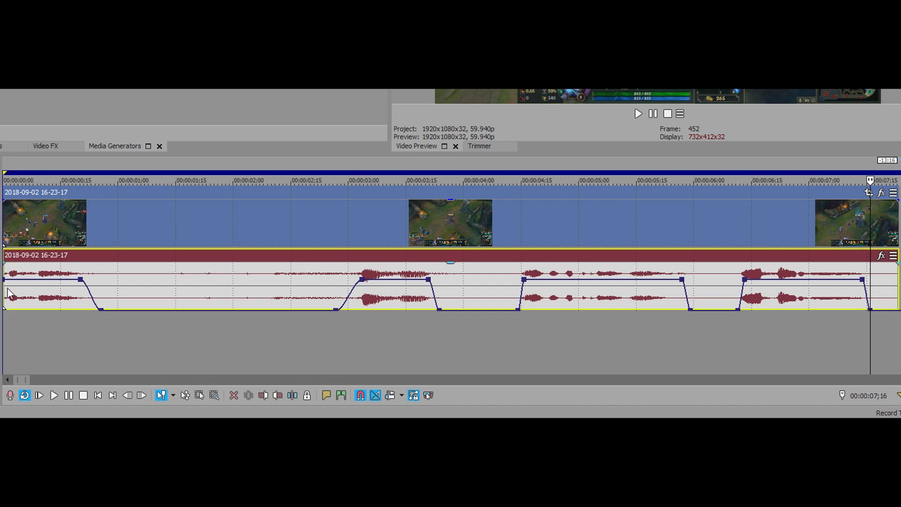
key("space")
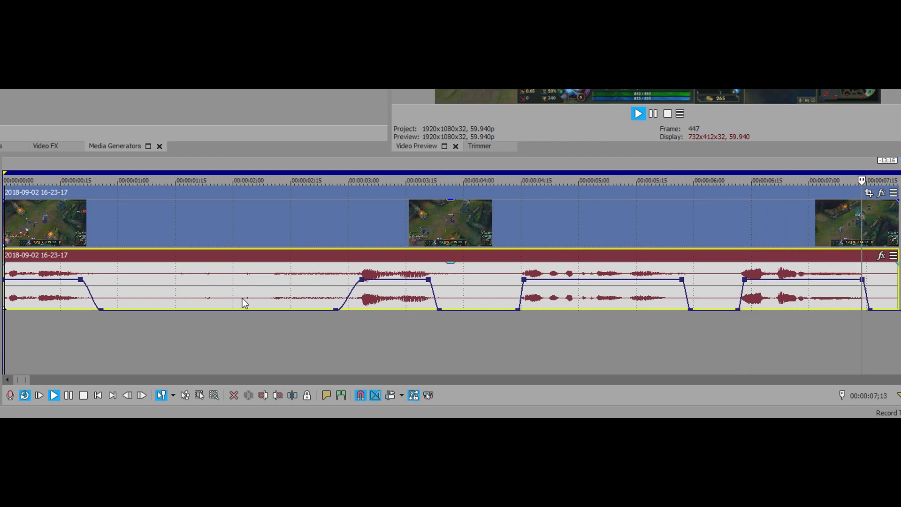
key("space")
left_click(129, 286)
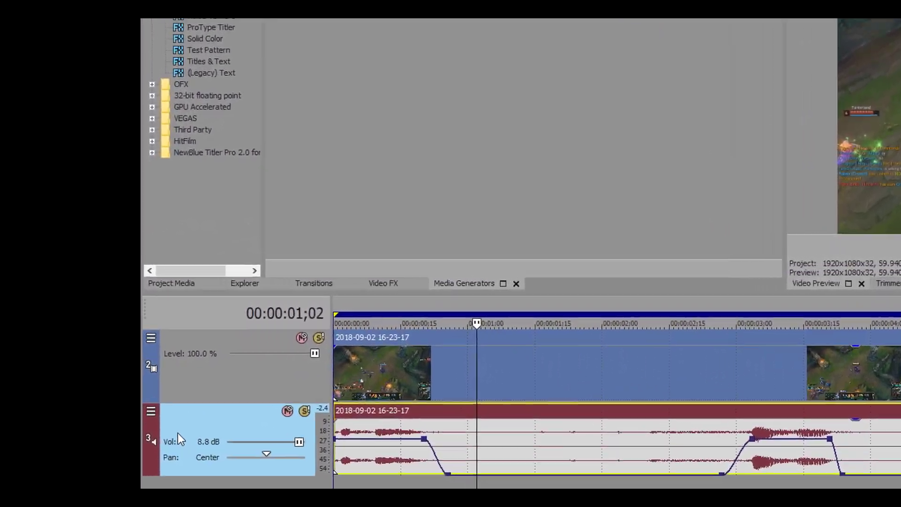
Add a Pan envelope to the gameplay audio track, shift it toward 88% right, and add a point near 0;20
right_click(24, 379)
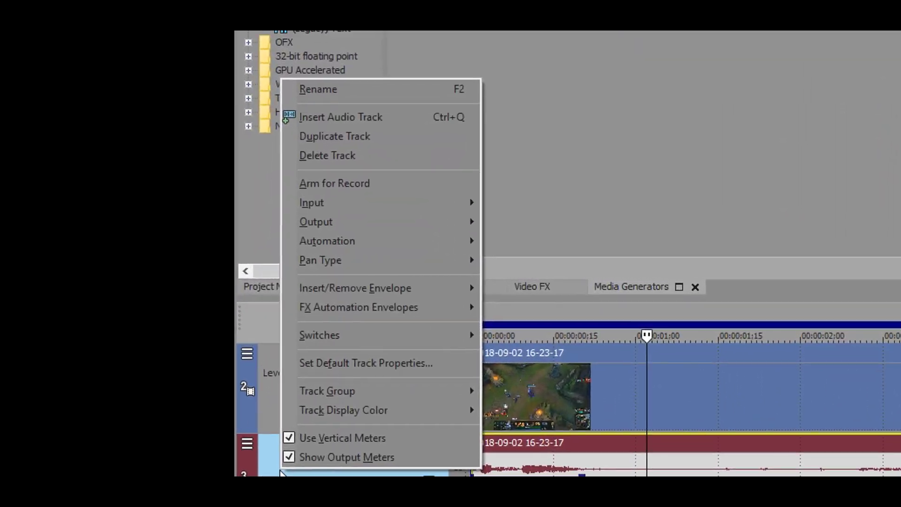
mouse_move(460, 290)
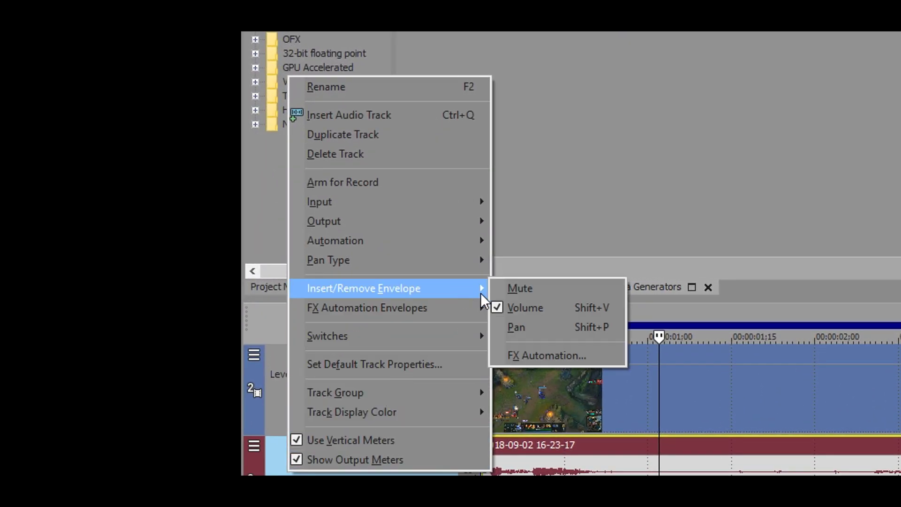
left_click(541, 329)
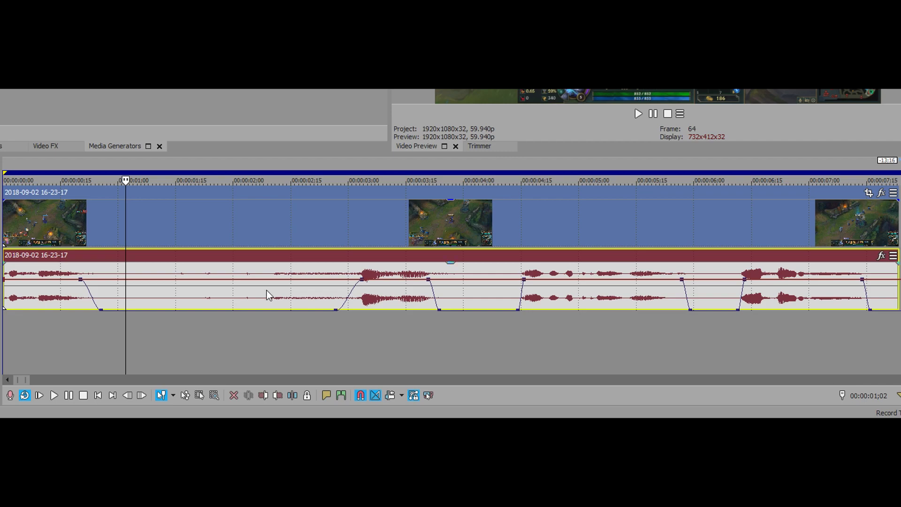
mouse_move(105, 285)
left_mouse_down()
mouse_move(101, 313)
mouse_move(140, 297)
mouse_move(93, 286)
left_mouse_up()
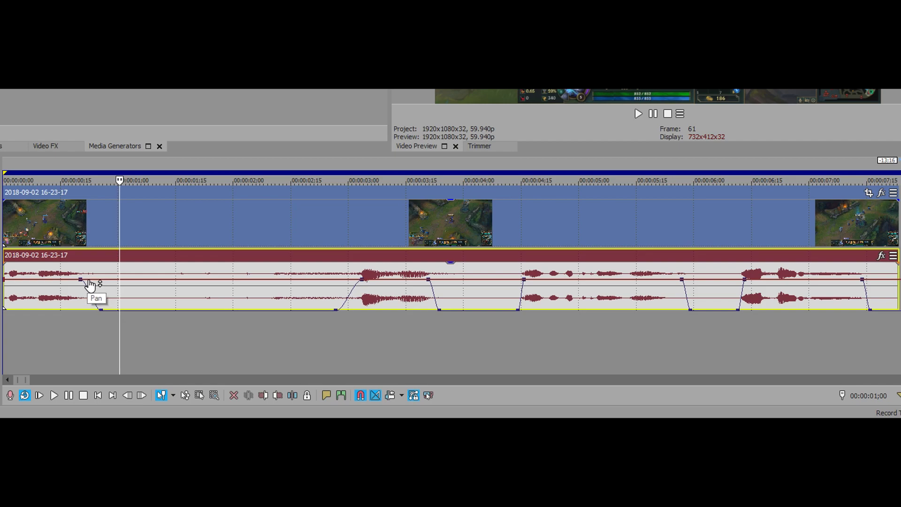
double_click(90, 280)
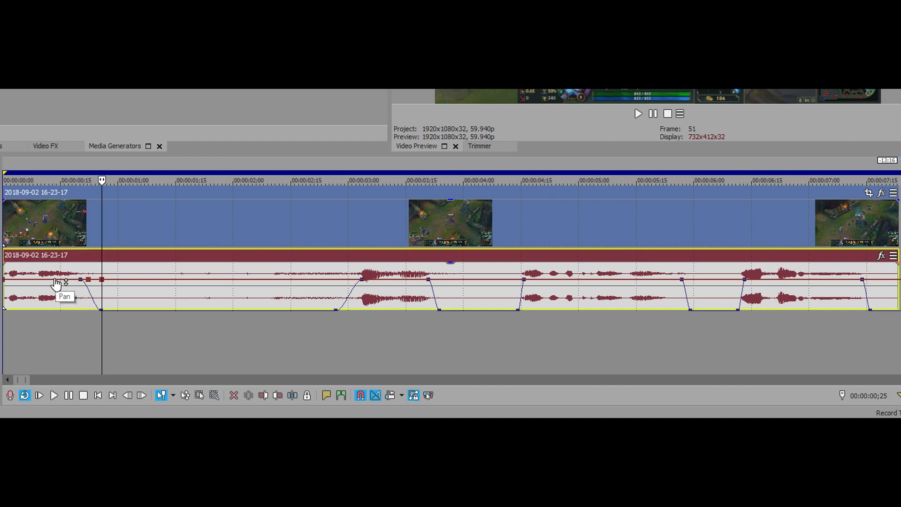
Pan the opening speech 99% left and add a pan point where the second speech ends
left_click_drag(55, 280, 56, 249)
left_click(359, 284)
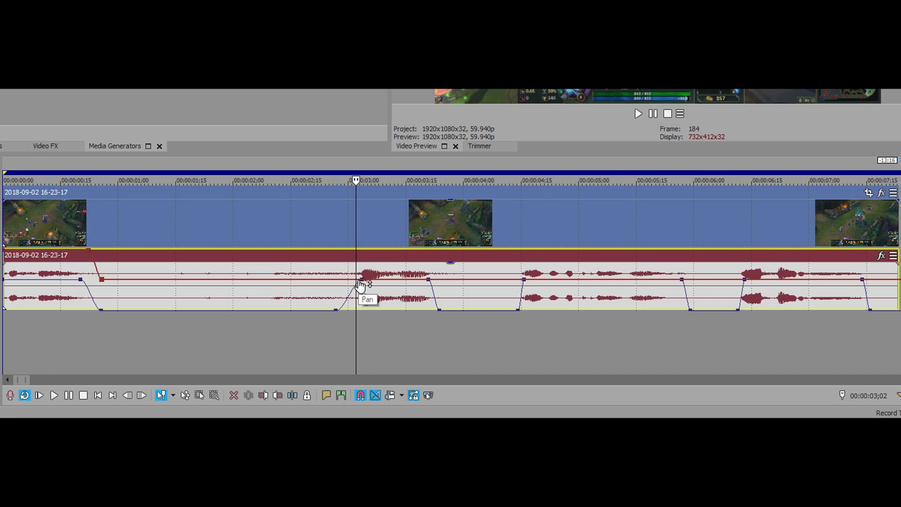
left_click(359, 284)
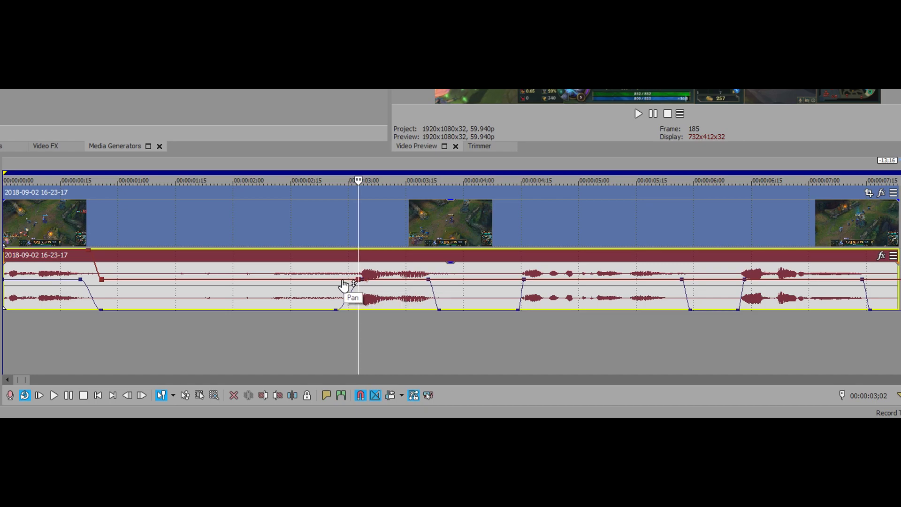
left_click(343, 281)
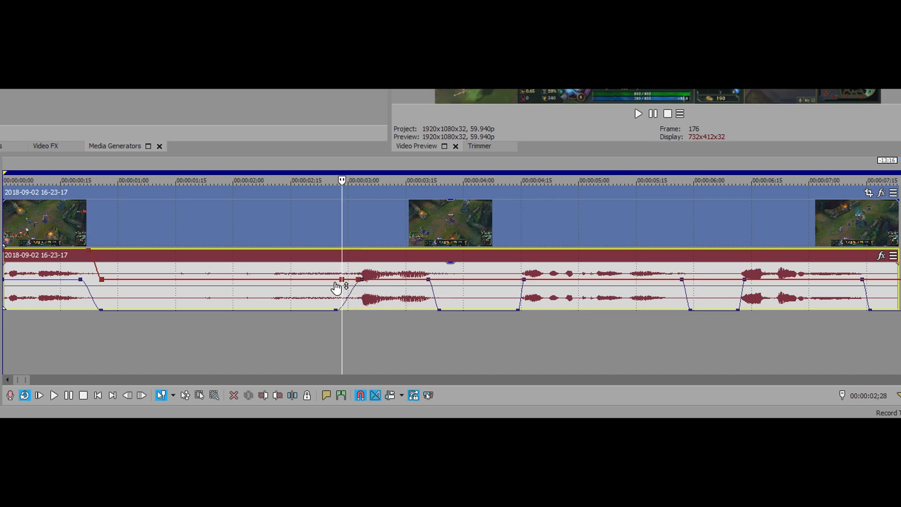
left_click(434, 281)
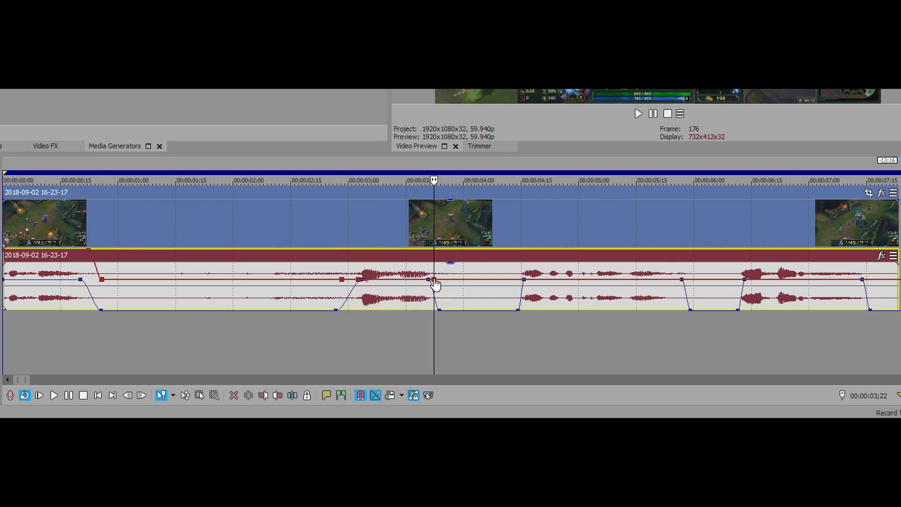
double_click(441, 280)
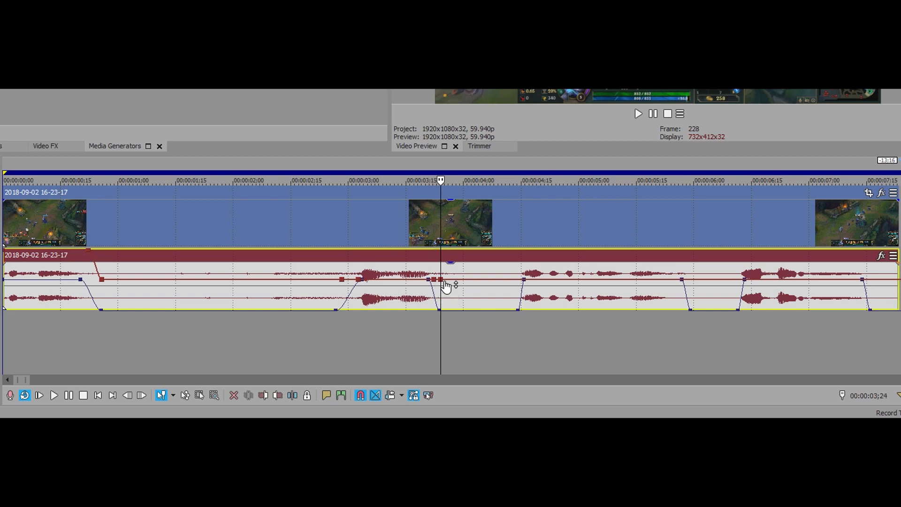
Add pan points after the third speech and near the clip's end
left_click(523, 282)
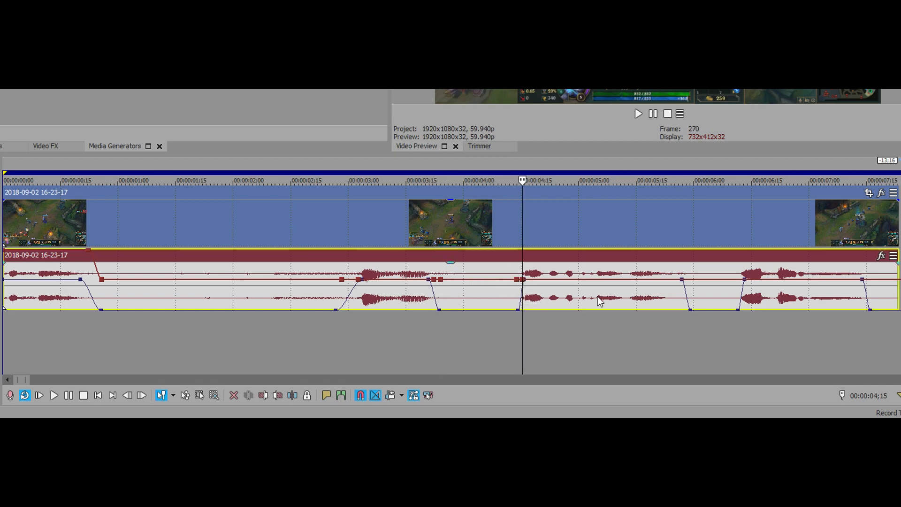
left_click(686, 282)
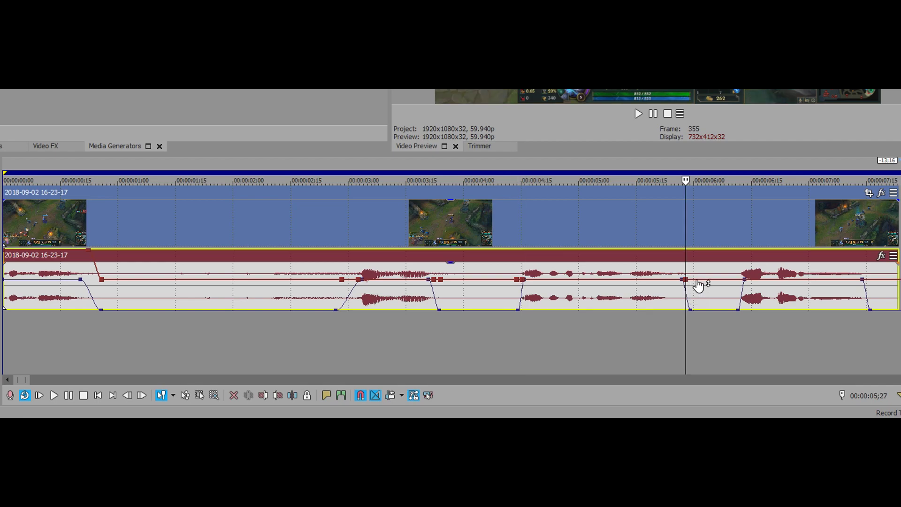
double_click(694, 281)
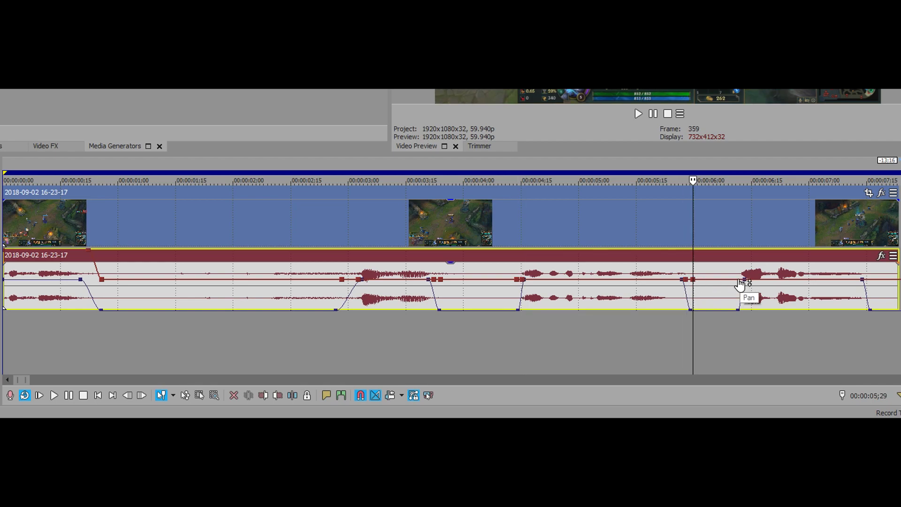
double_click(864, 281)
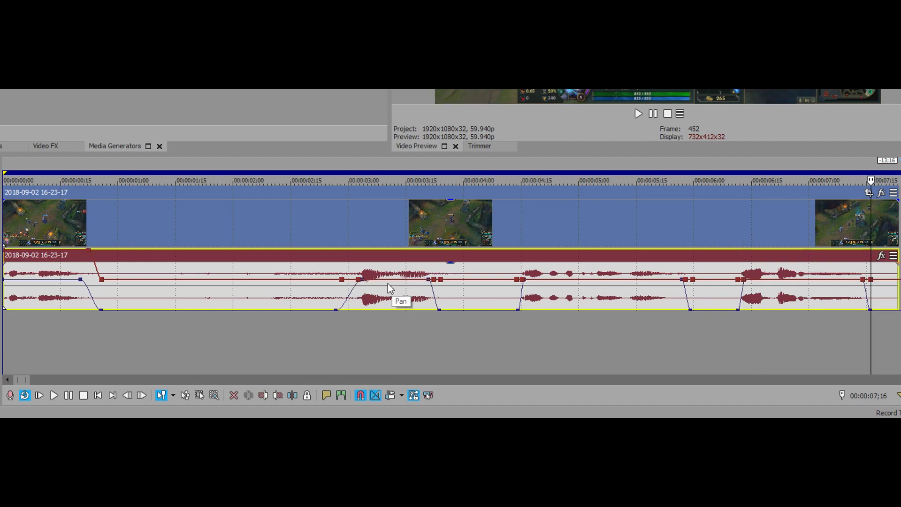
Pan the second and fourth speeches 100% right and the third 99% left, then play back to check
left_click_drag(390, 283, 397, 321)
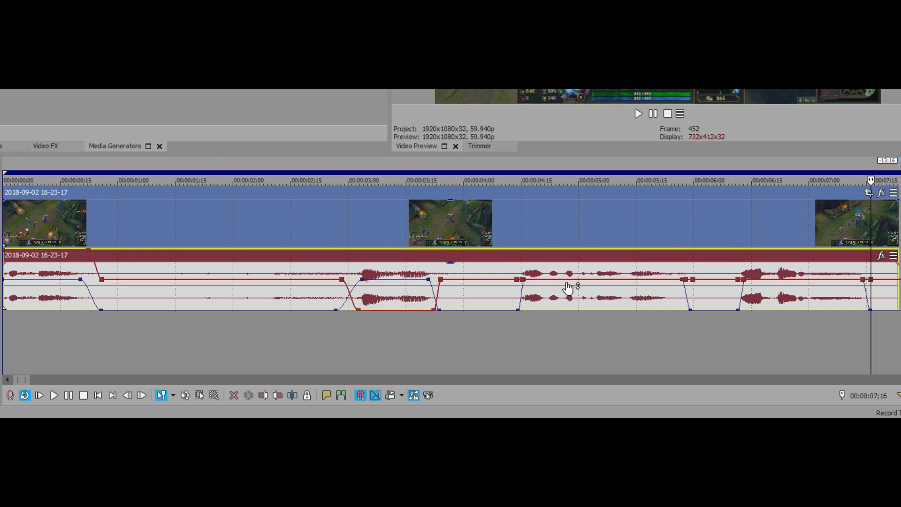
left_click_drag(565, 283, 567, 228)
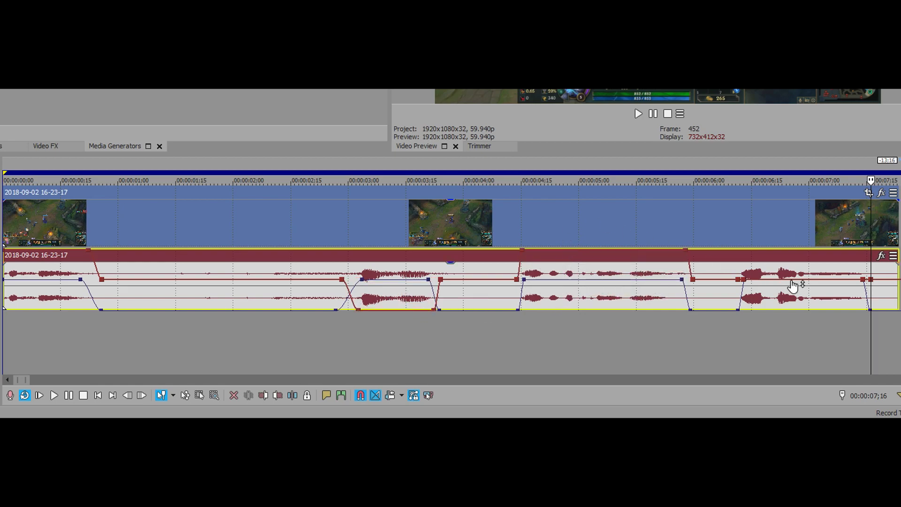
left_click_drag(793, 283, 800, 329)
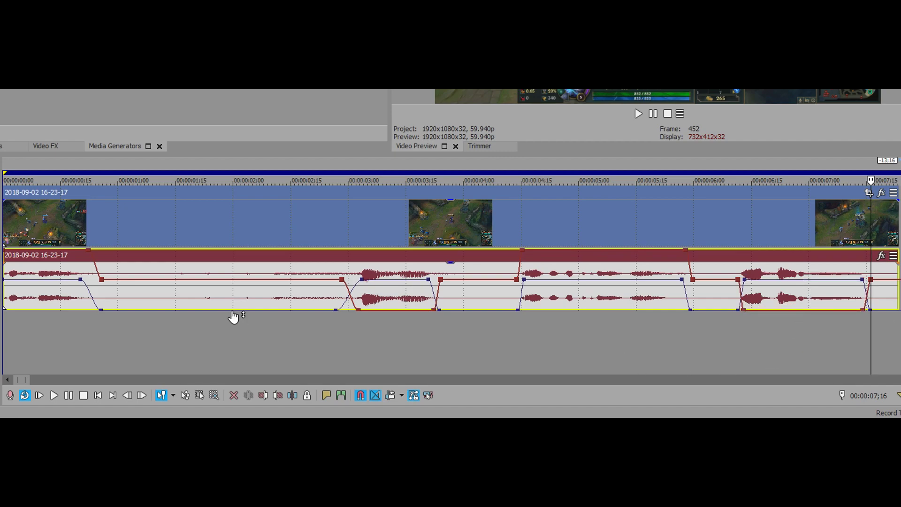
left_click(6, 271)
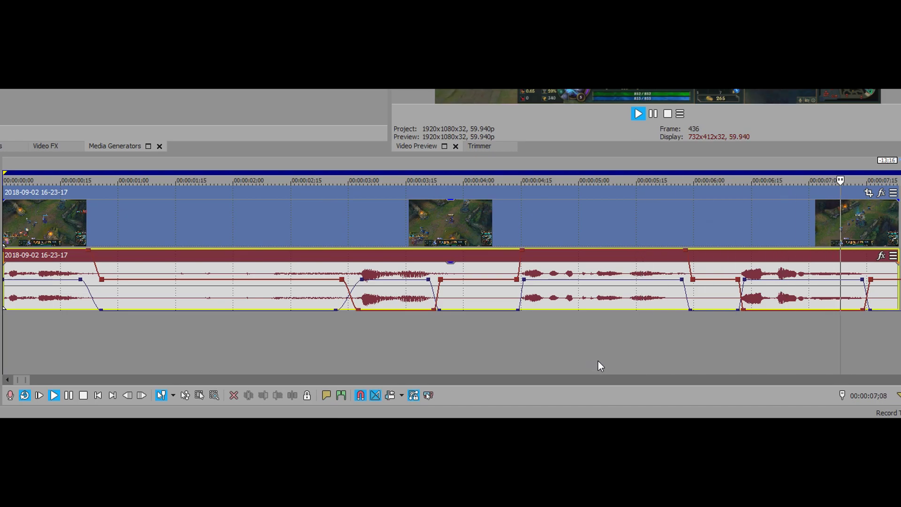
key("space")
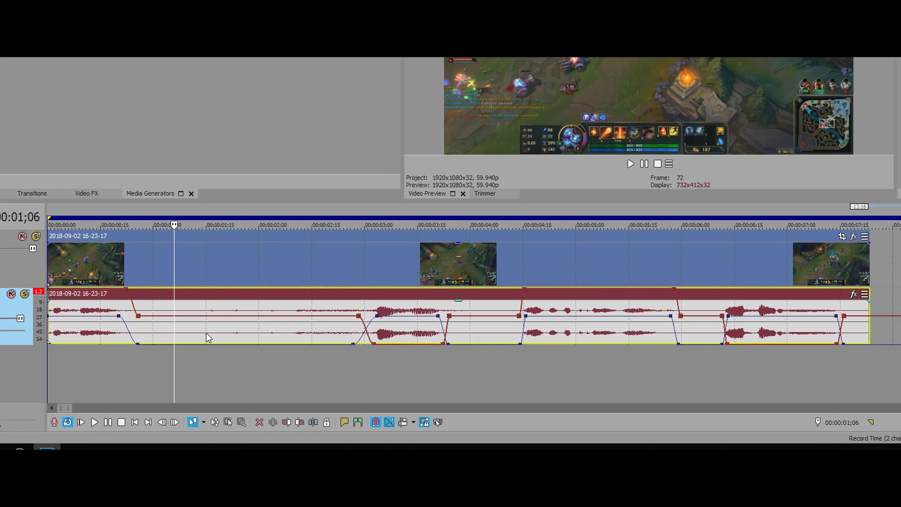